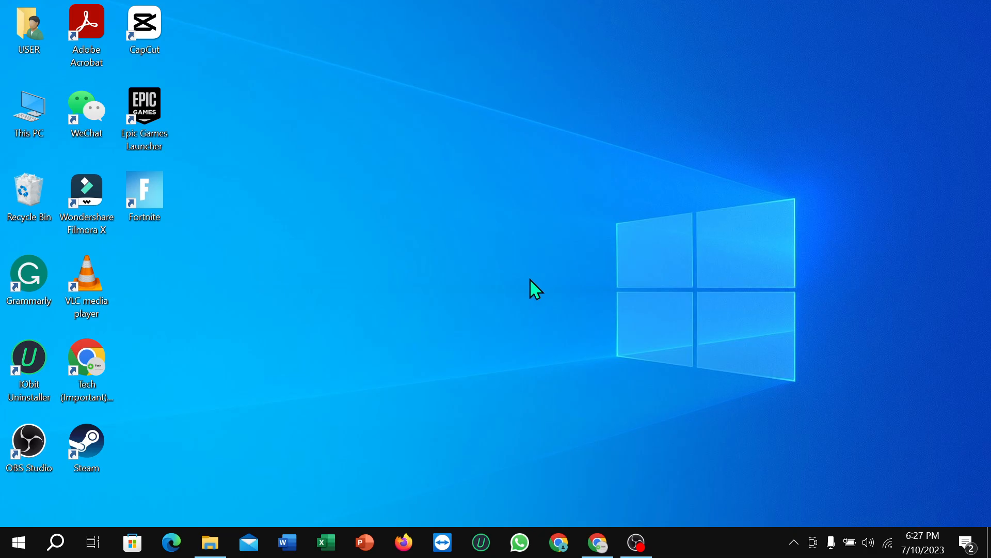
# Step: Launch Device Manager from the Start button's quick-access menu
pyautogui.rightClick(16, 544)
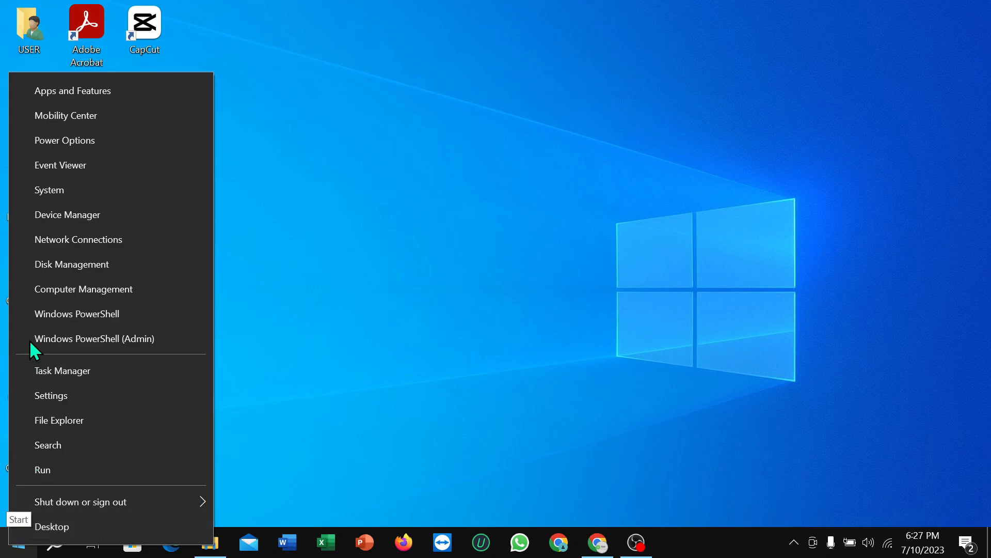
pyautogui.click(75, 218)
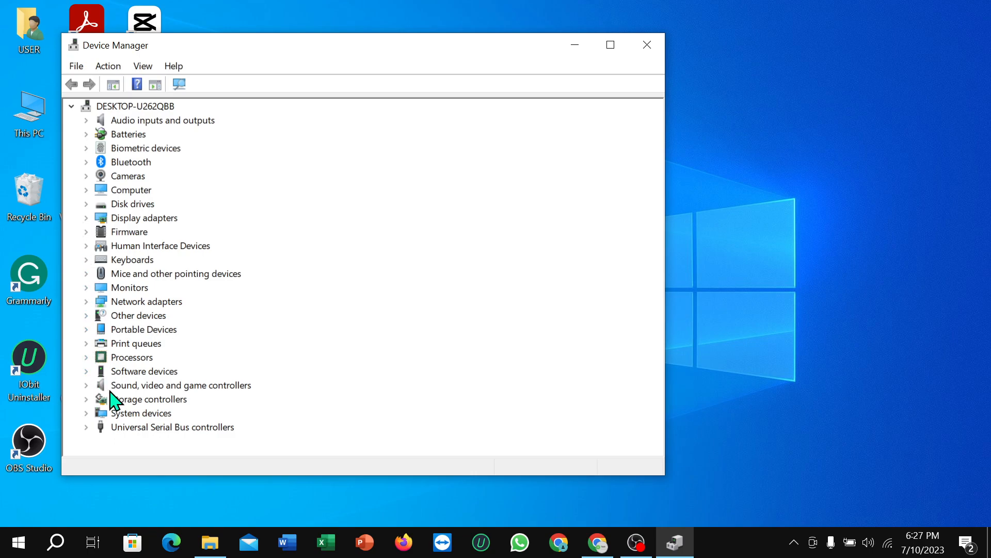
# Step: Expand Software devices and bring up the actions for Microsoft Device Association Root Enumerator
pyautogui.click(87, 371)
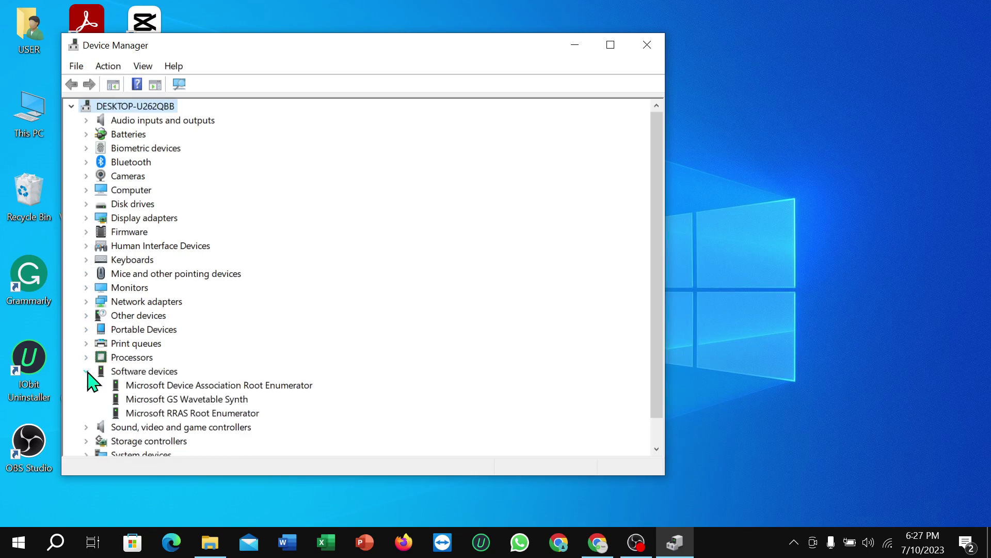
pyautogui.click(205, 387)
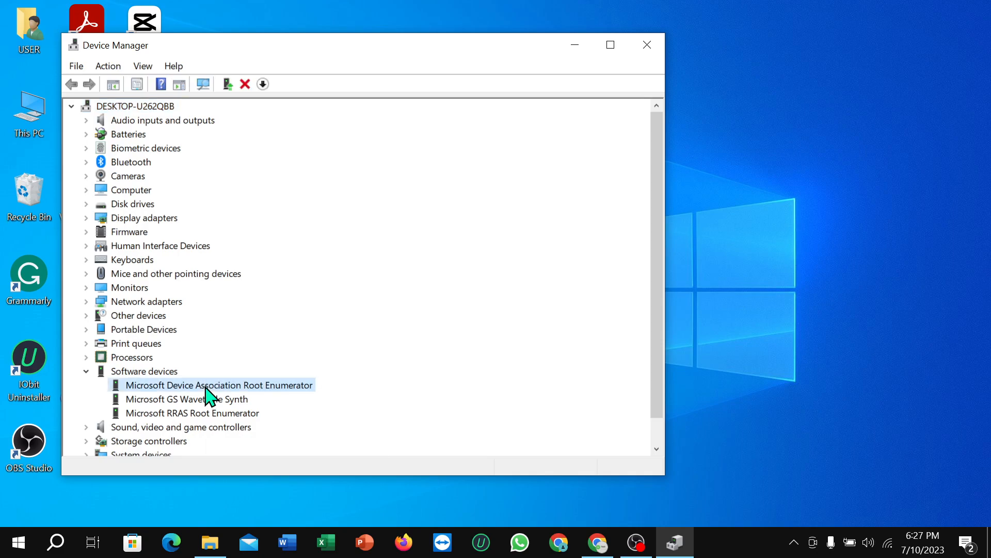
pyautogui.rightClick(208, 397)
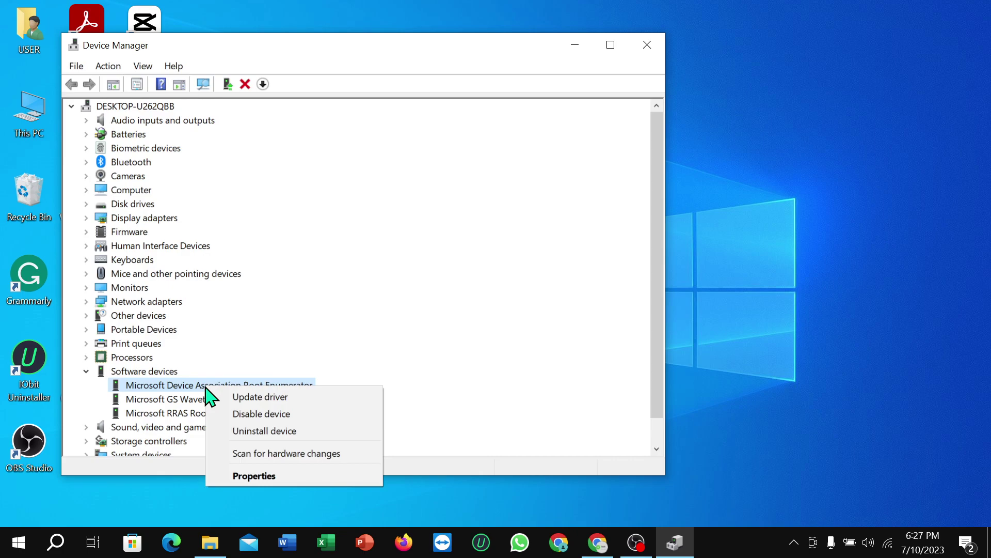
# Step: Start Update driver and let Windows search automatically, confirming Generic software device is already installed
pyautogui.click(264, 403)
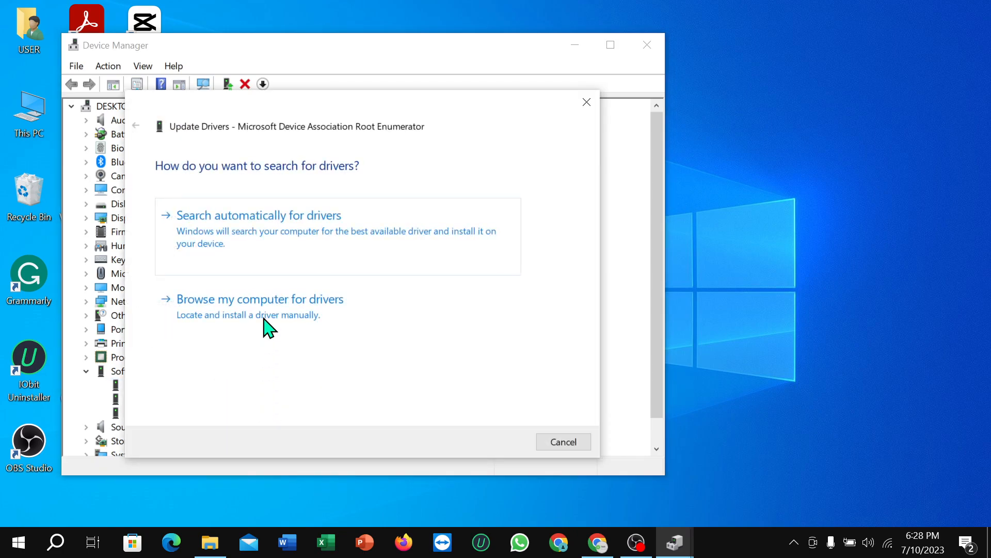
pyautogui.click(260, 246)
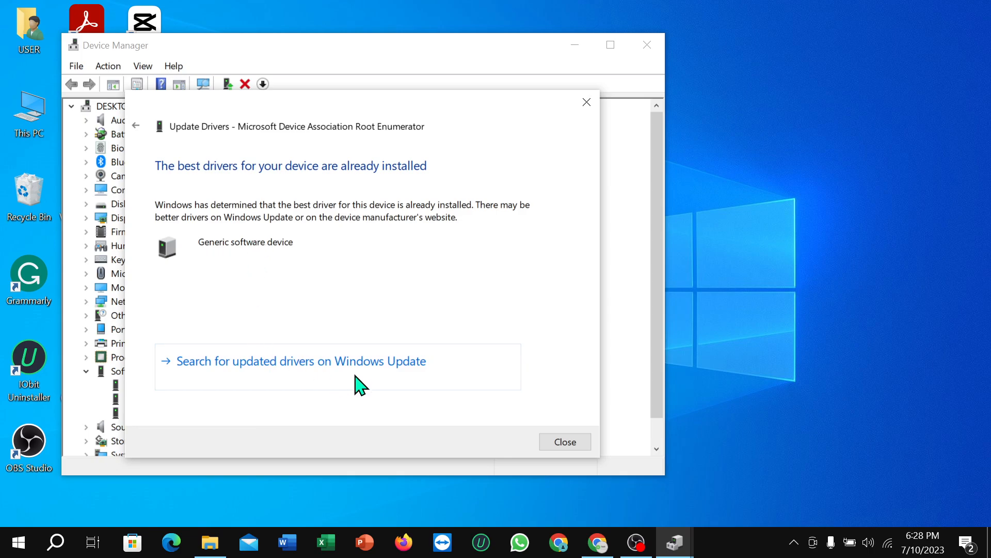